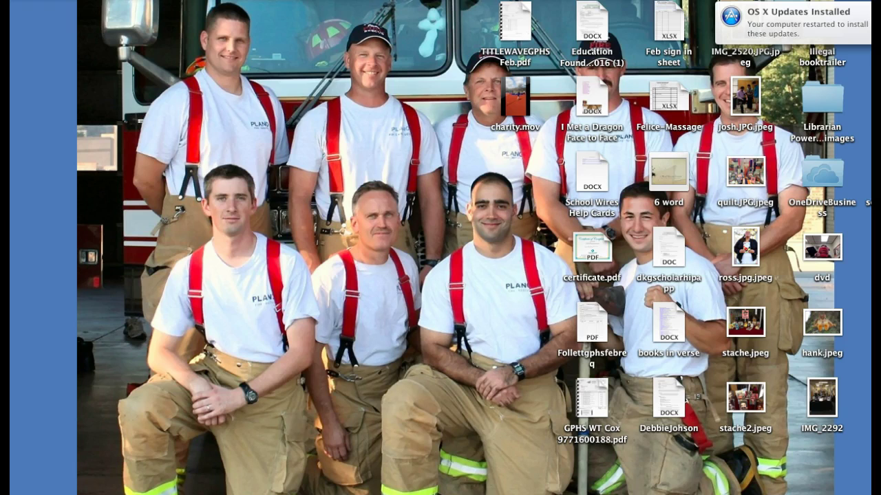
Step: Launch Chrome full-screen and search Google for 'purdue owl'
{"action": "left_click", "coordinate": [465, 253]}
{"action": "double_click", "coordinate": [766, 27]}
{"action": "left_click", "coordinate": [546, 31]}
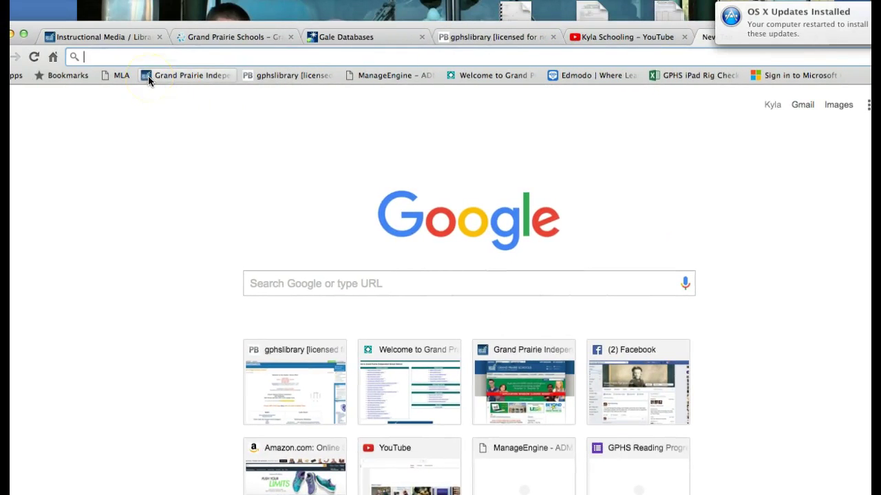
{"action": "type", "text": "purdue"}
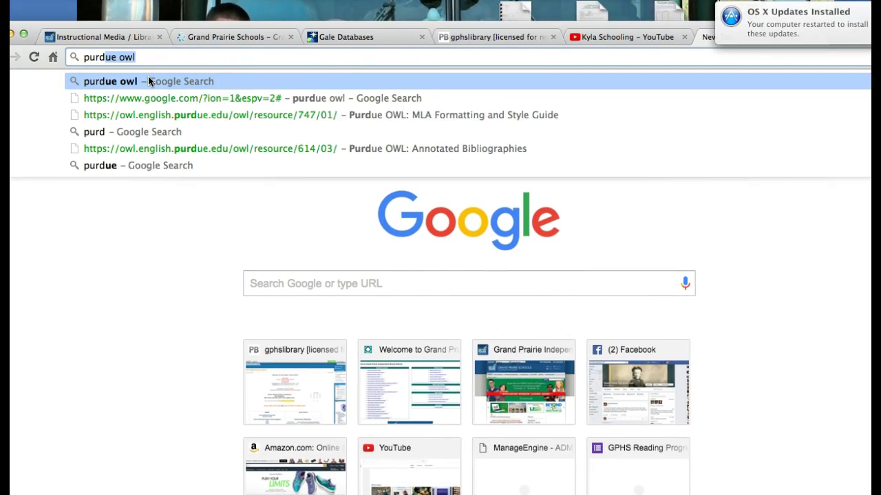
{"action": "type", "text": " owl"}
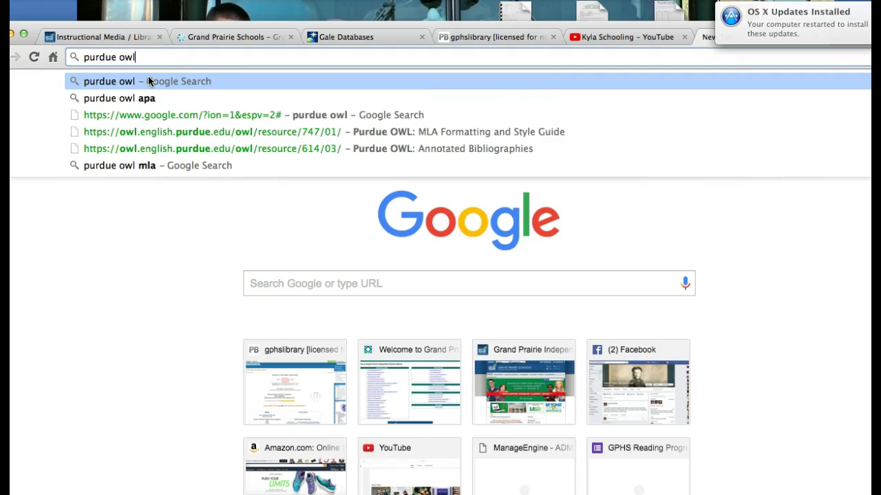
{"action": "left_click", "coordinate": [139, 57]}
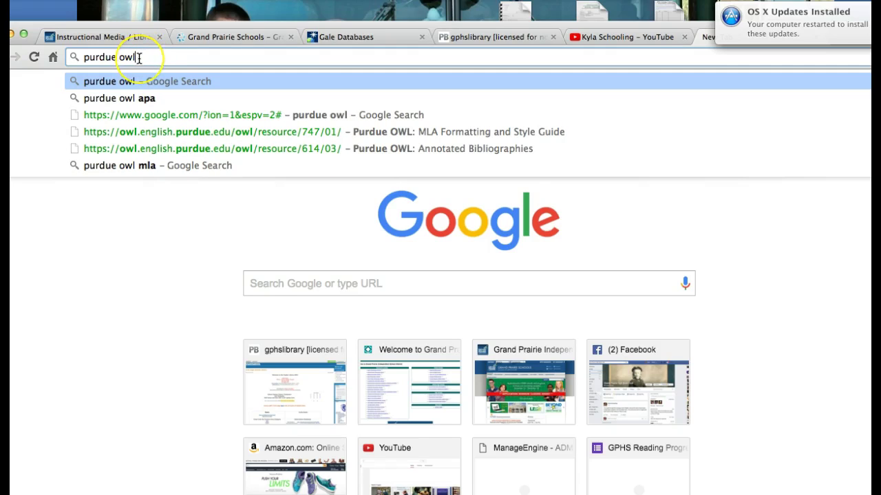
{"action": "key", "text": "Return"}
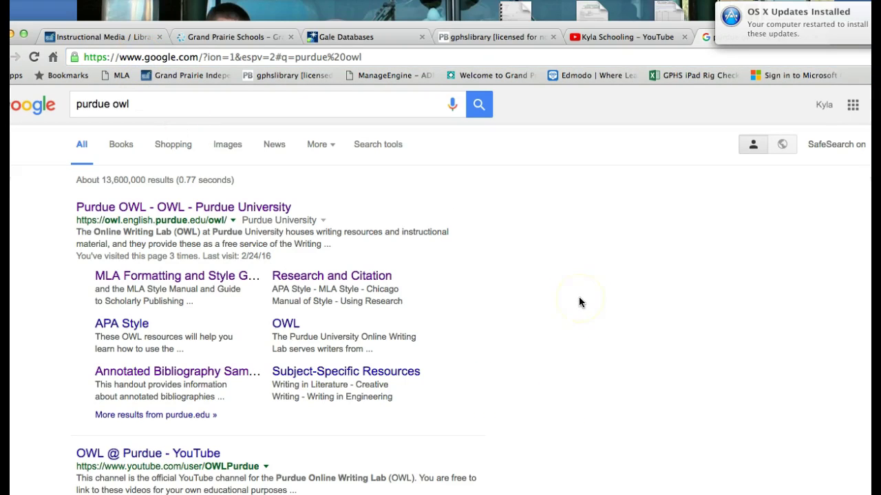
Step: Go to Purdue OWL's MLA Formatting and Style Guide from the results and scroll to its General Format section
{"action": "left_click", "coordinate": [108, 278]}
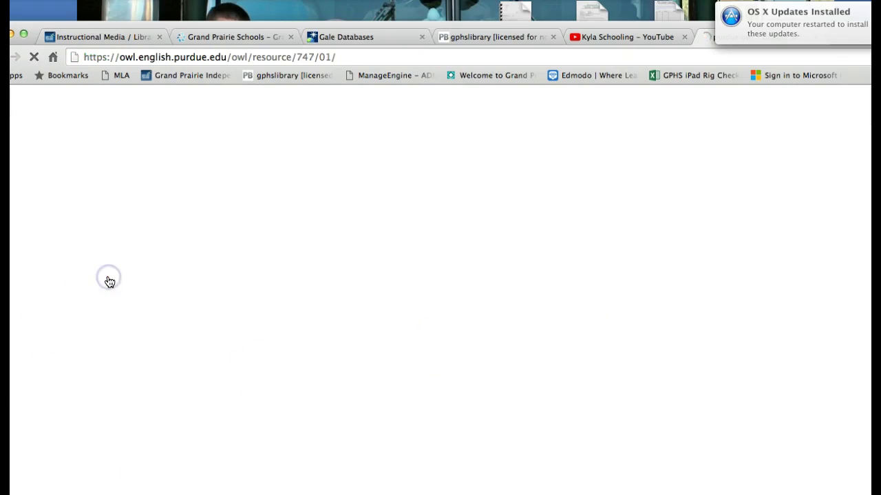
{"action": "left_click_drag", "start_coordinate": [410, 26], "coordinate": [400, 0]}
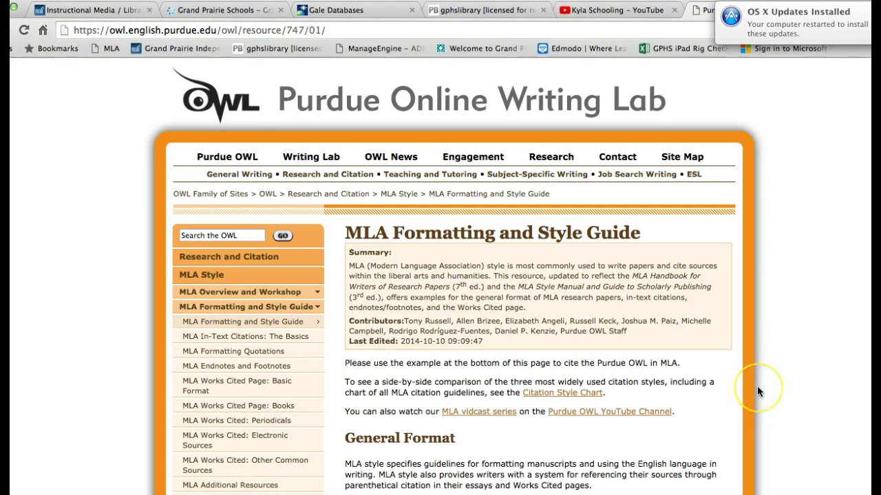
{"action": "scroll", "coordinate": [757, 389], "scroll_direction": "down", "scroll_amount": 4}
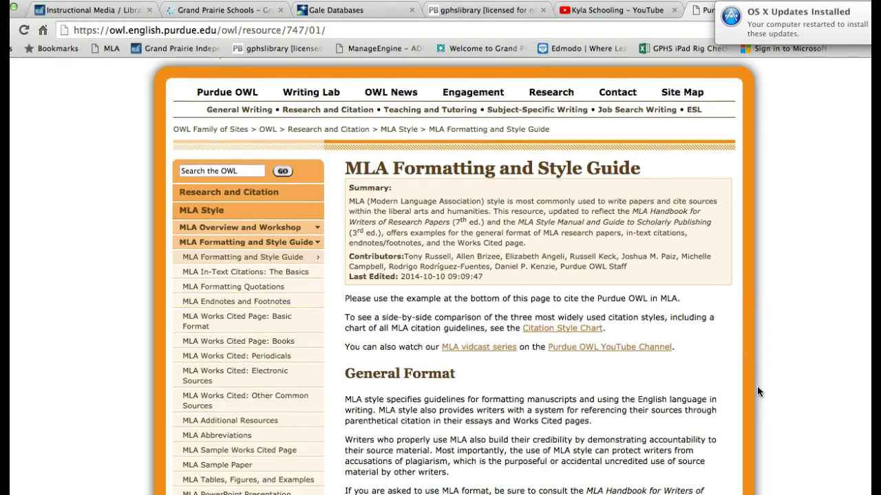
{"action": "scroll", "coordinate": [757, 391], "scroll_direction": "down", "scroll_amount": 1}
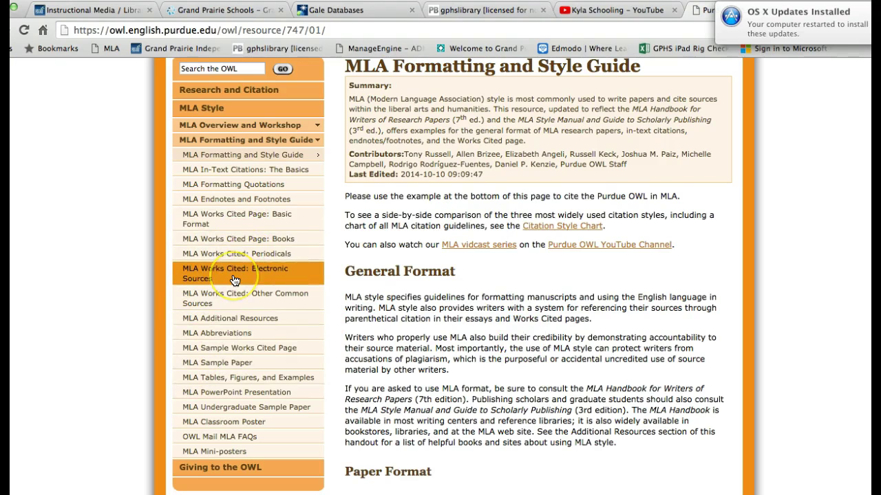
Step: Go to the MLA Sample Works Cited Page from the sidebar and browse its example citations
{"action": "left_click", "coordinate": [251, 349]}
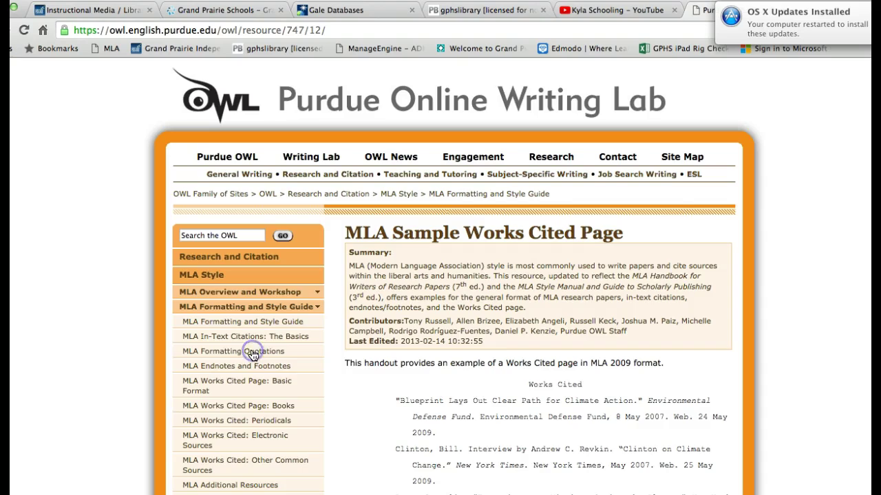
{"action": "scroll", "coordinate": [609, 377], "scroll_direction": "down", "scroll_amount": 10}
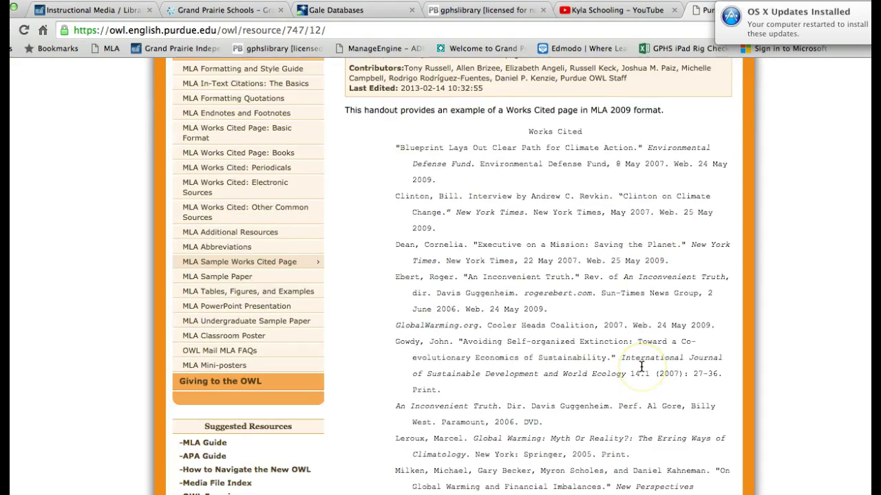
{"action": "scroll", "coordinate": [806, 420], "scroll_direction": "down", "scroll_amount": 6}
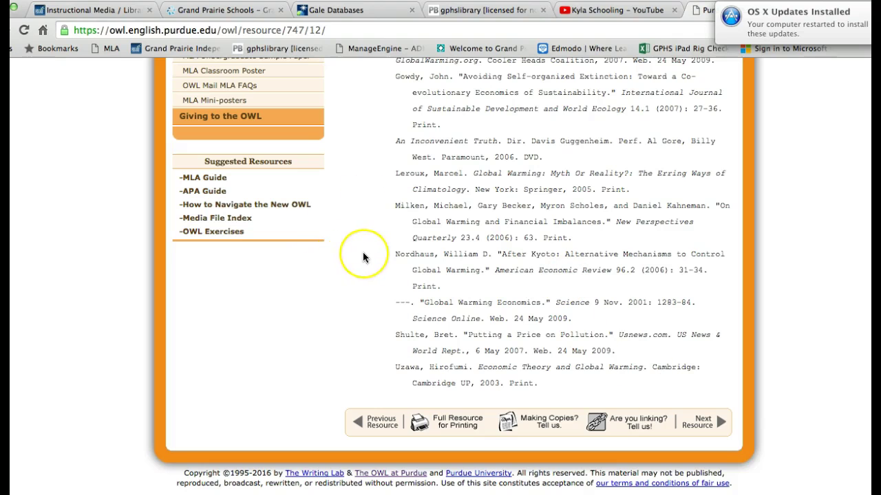
{"action": "scroll", "coordinate": [364, 257], "scroll_direction": "up", "scroll_amount": 15}
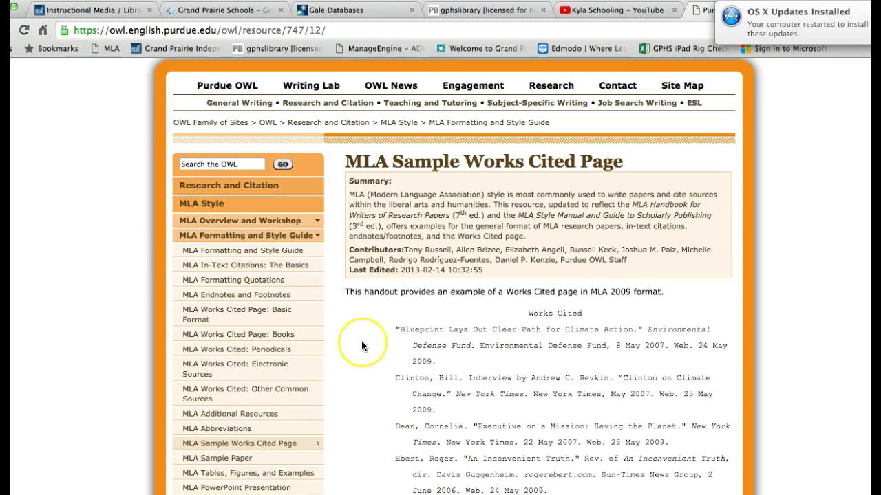
{"action": "scroll", "coordinate": [363, 346], "scroll_direction": "down", "scroll_amount": 3}
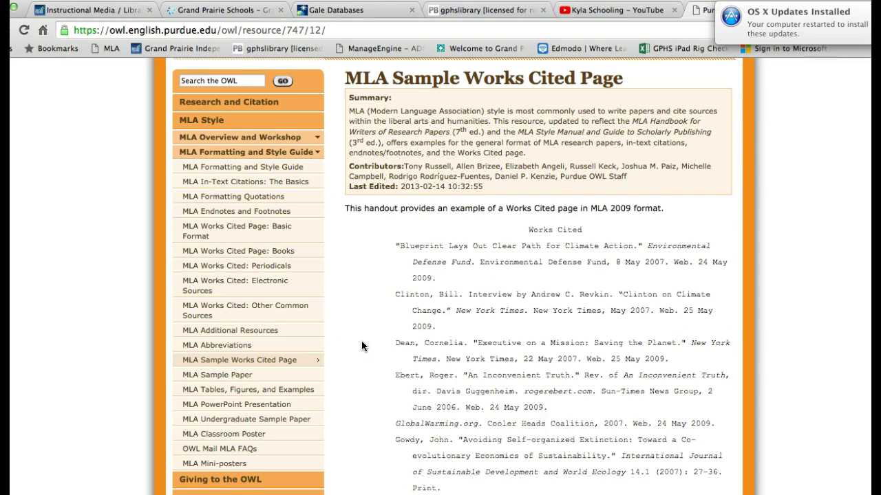
{"action": "scroll", "coordinate": [361, 346], "scroll_direction": "up", "scroll_amount": 5}
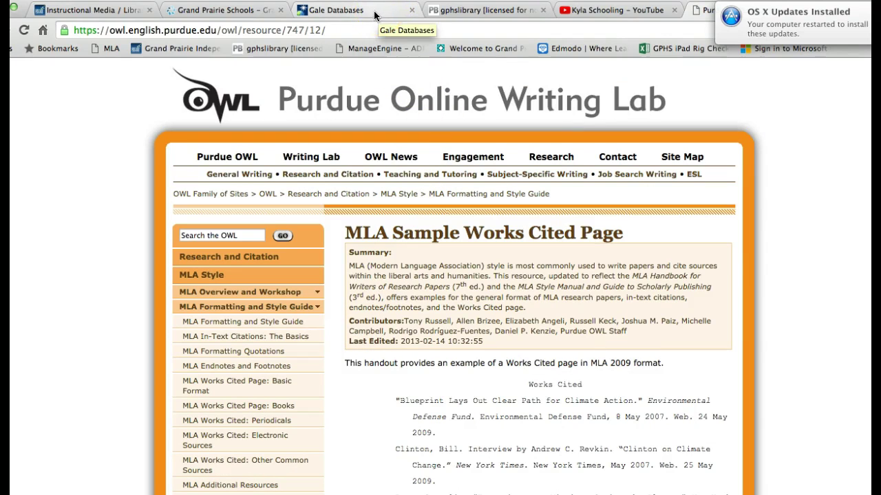
{"action": "left_click", "coordinate": [207, 32]}
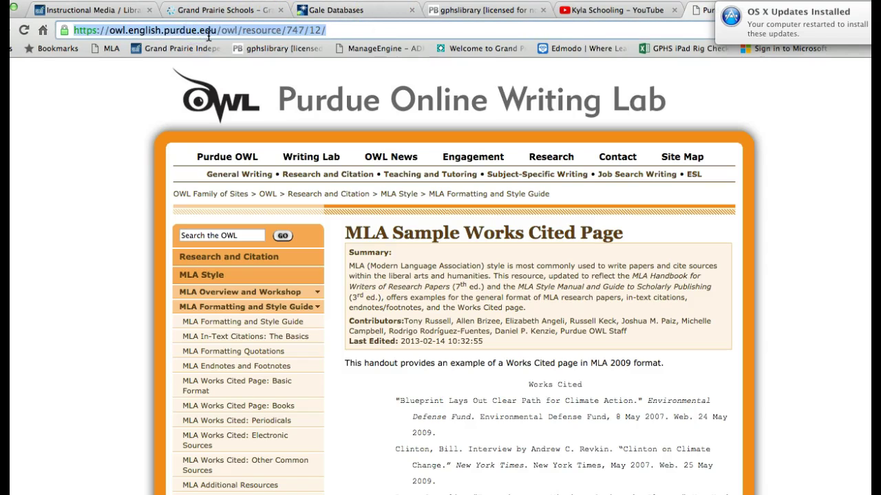
{"action": "type", "text": "easybib.com"}
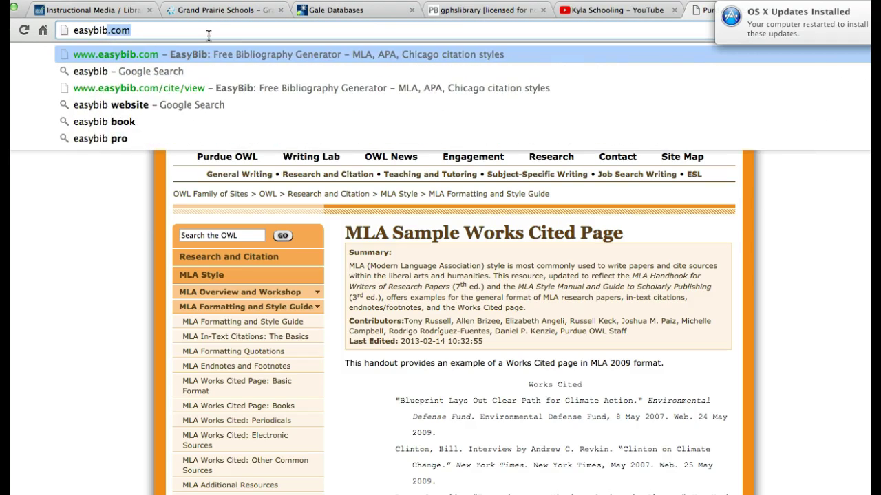
{"action": "key", "text": "Return"}
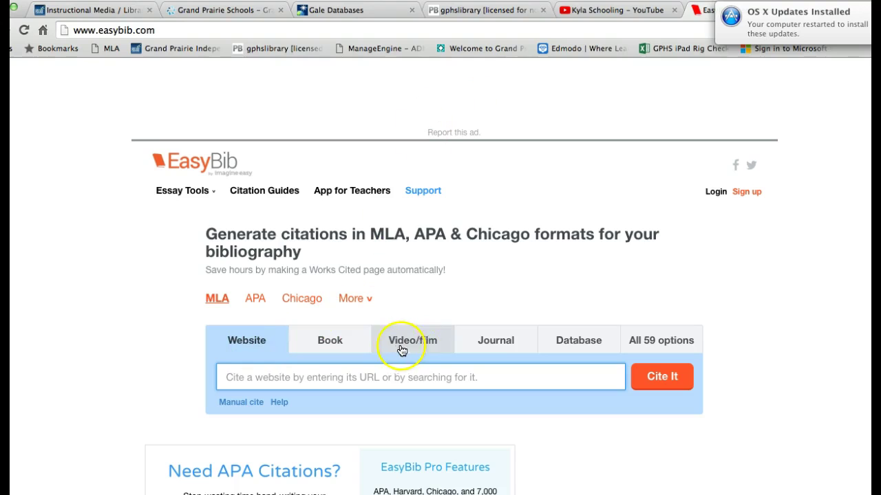
{"action": "left_click", "coordinate": [654, 346]}
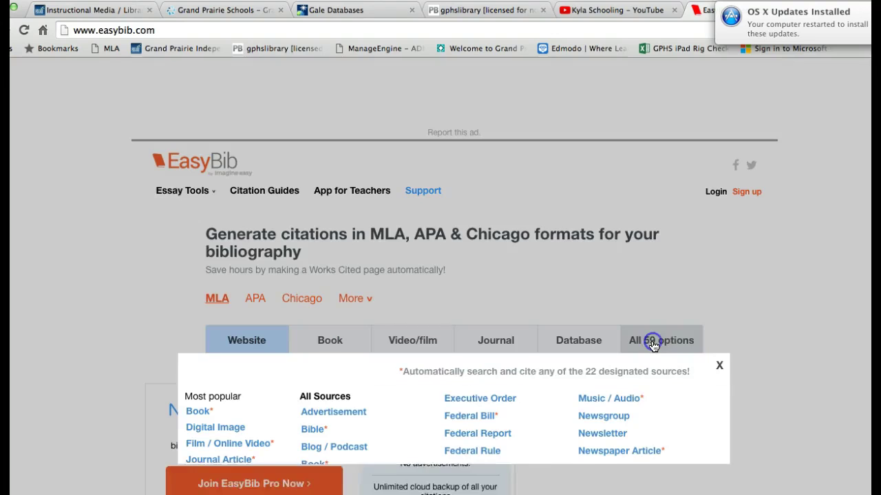
{"action": "scroll", "coordinate": [697, 375], "scroll_direction": "down", "scroll_amount": 5}
{"action": "scroll", "coordinate": [697, 375], "scroll_direction": "up", "scroll_amount": 2}
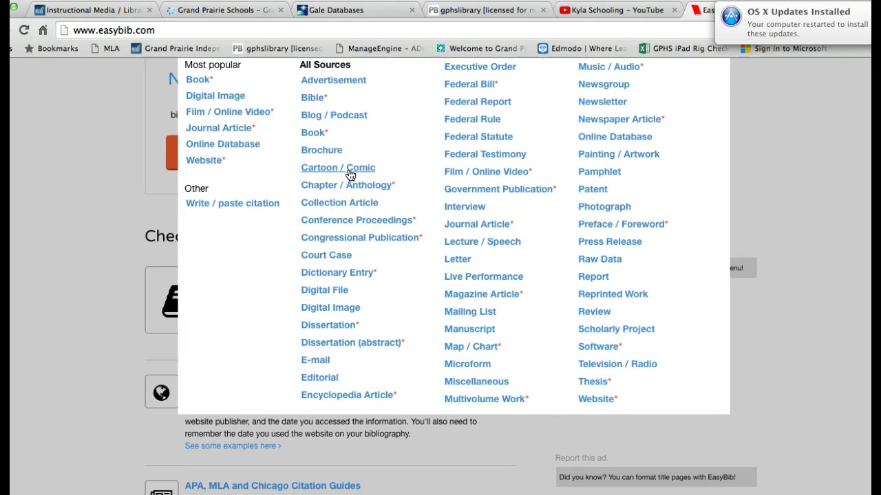
{"action": "scroll", "coordinate": [816, 176], "scroll_direction": "up", "scroll_amount": 3}
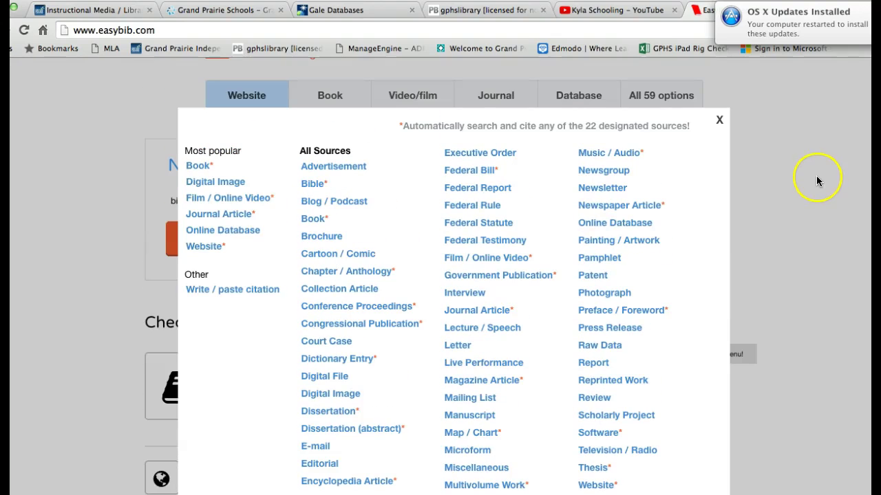
{"action": "left_click", "coordinate": [719, 121]}
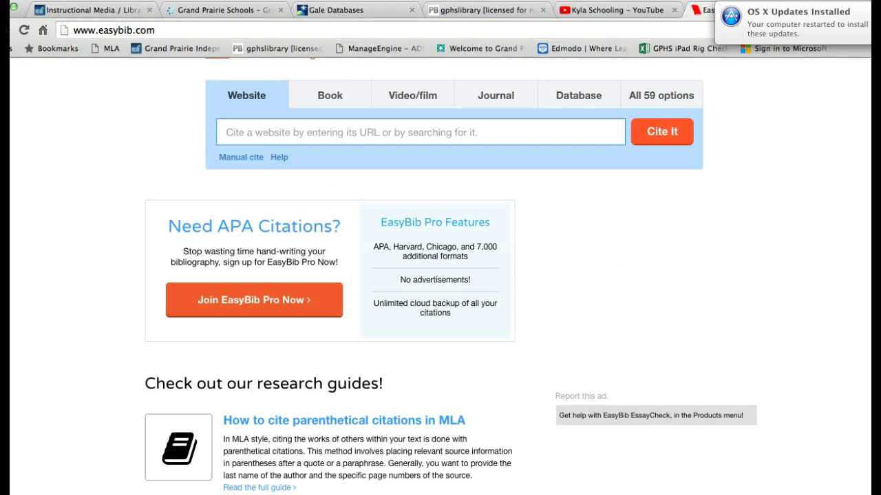
Step: Switch to the Book source type and enter 'adventures of tom sawyer' as the search title
{"action": "left_click", "coordinate": [335, 101]}
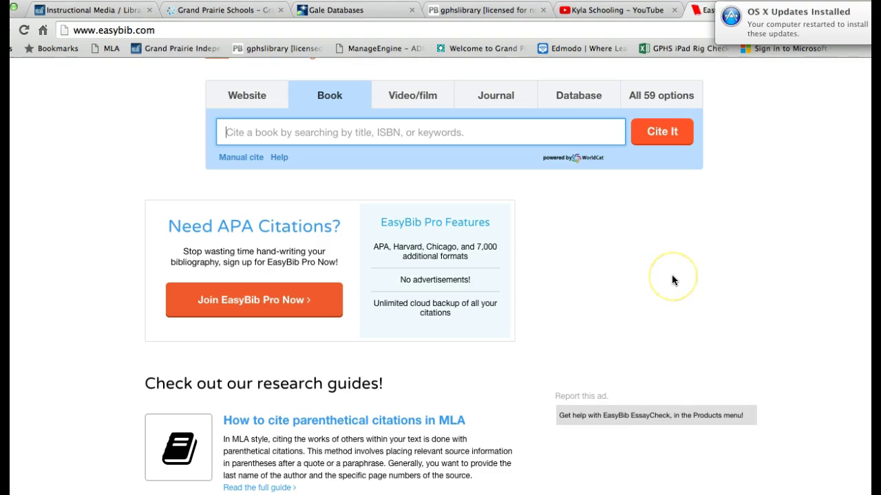
{"action": "type", "text": "adventures of tom sawyer"}
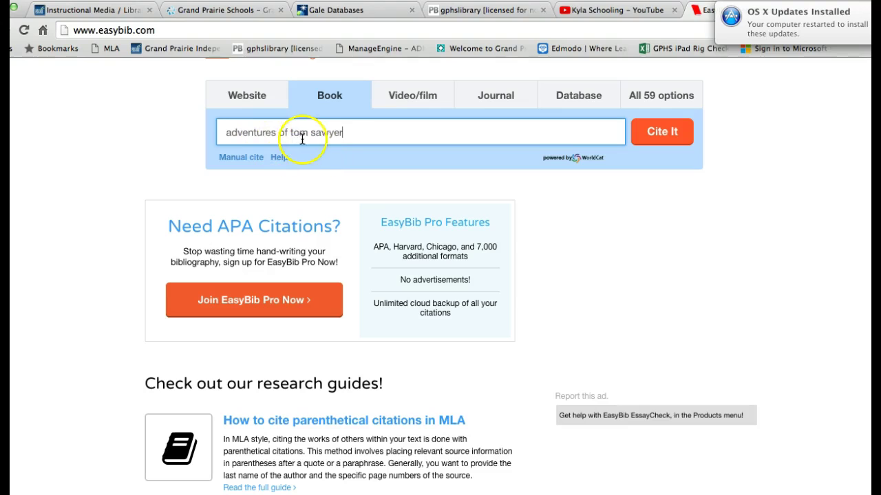
Step: Search for the title and cite the 1999 Scholastic edition from the book results
{"action": "left_click", "coordinate": [662, 132]}
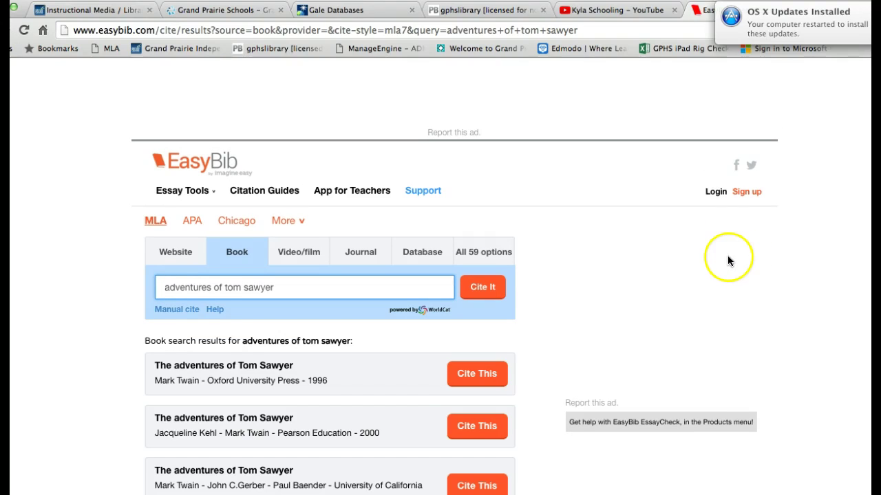
{"action": "scroll", "coordinate": [694, 270], "scroll_direction": "down", "scroll_amount": 5}
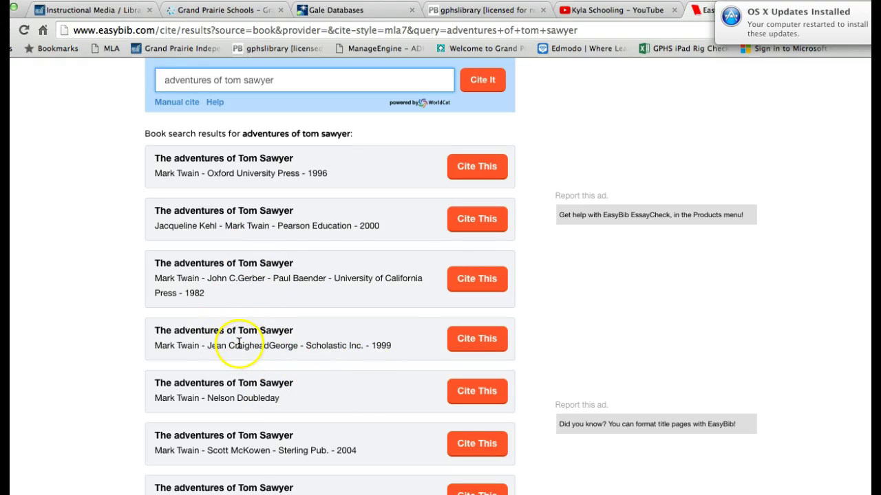
{"action": "left_click", "coordinate": [483, 340]}
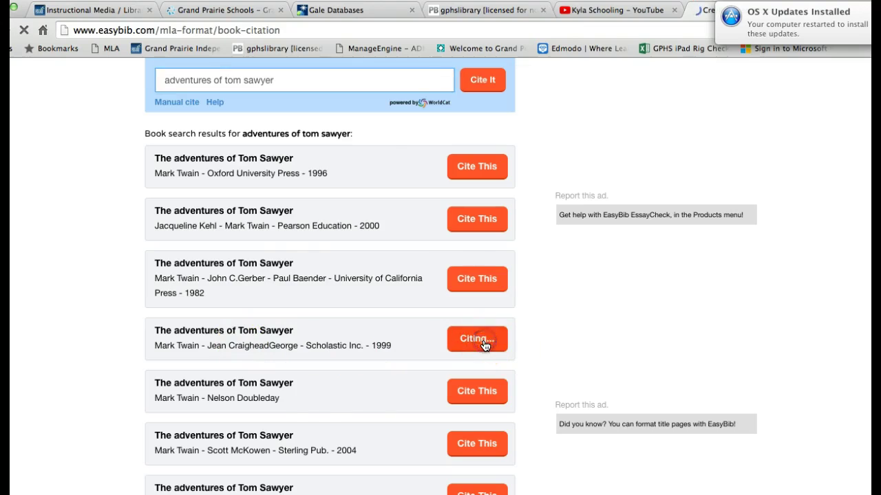
Step: Scroll through the prefilled form to check the Scholastic 1999 book citation fields
{"action": "scroll", "coordinate": [544, 348], "scroll_direction": "down", "scroll_amount": 5}
{"action": "scroll", "coordinate": [544, 351], "scroll_direction": "down", "scroll_amount": 4}
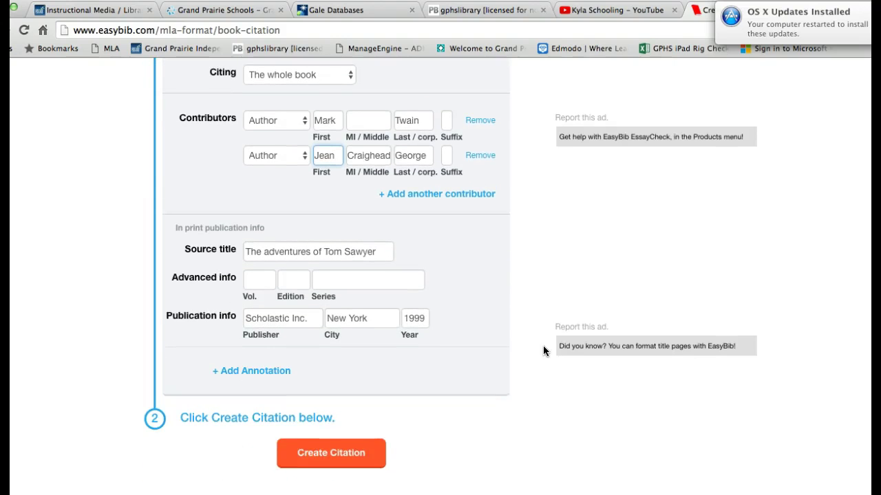
{"action": "scroll", "coordinate": [543, 351], "scroll_direction": "up", "scroll_amount": 3}
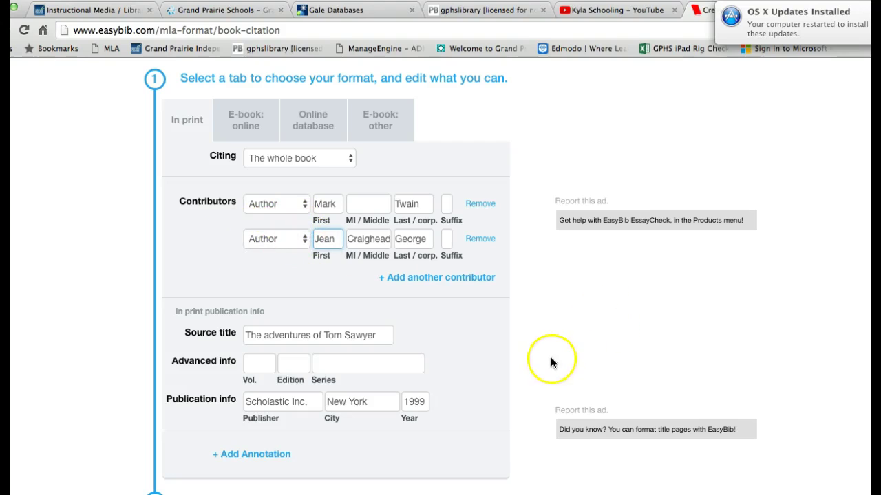
{"action": "scroll", "coordinate": [549, 363], "scroll_direction": "down", "scroll_amount": 1}
{"action": "scroll", "coordinate": [549, 363], "scroll_direction": "down", "scroll_amount": 5}
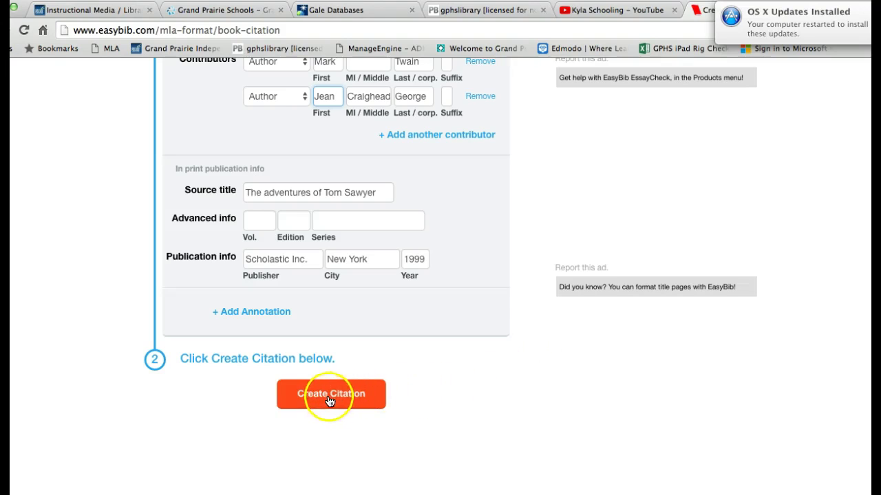
{"action": "scroll", "coordinate": [440, 299], "scroll_direction": "up", "scroll_amount": 5}
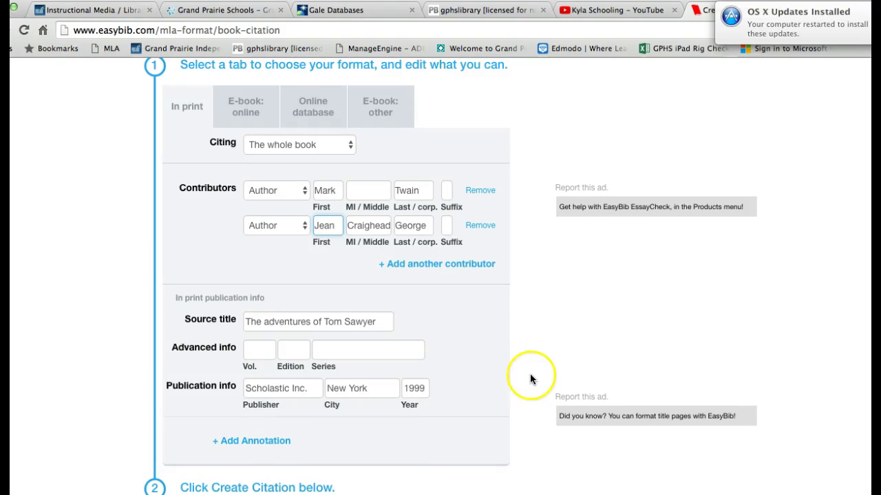
{"action": "scroll", "coordinate": [496, 379], "scroll_direction": "down", "scroll_amount": 7}
Step: Create the Tom Sawyer book citation and choose Website as the next source type
{"action": "left_click", "coordinate": [318, 326]}
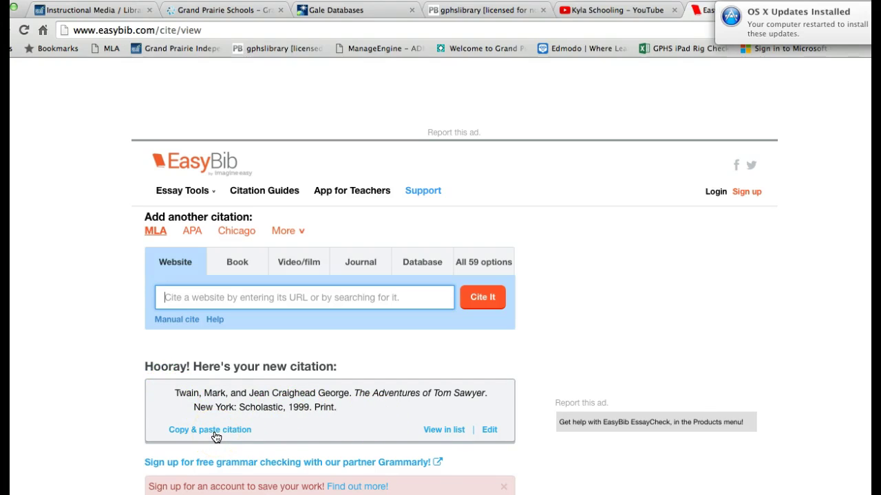
{"action": "left_click", "coordinate": [177, 269]}
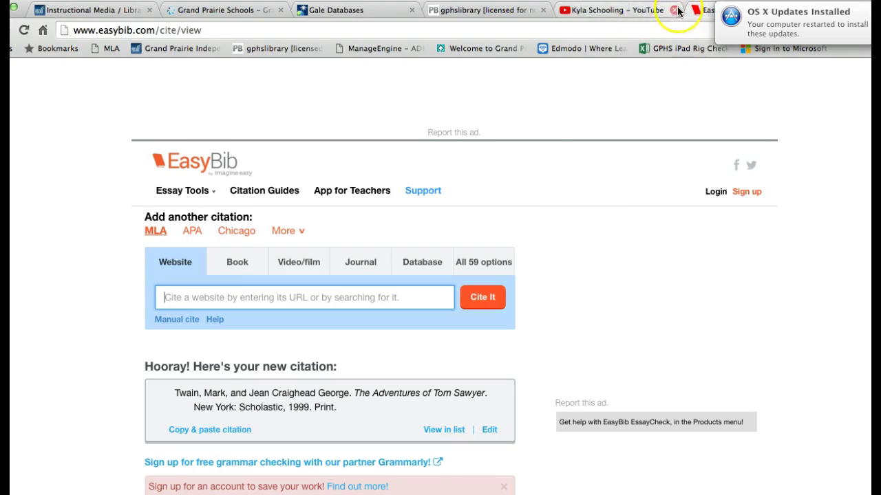
Step: Copy the URL of the Grand Prairie ISD Instructional Media Library Resources page
{"action": "left_click", "coordinate": [220, 9]}
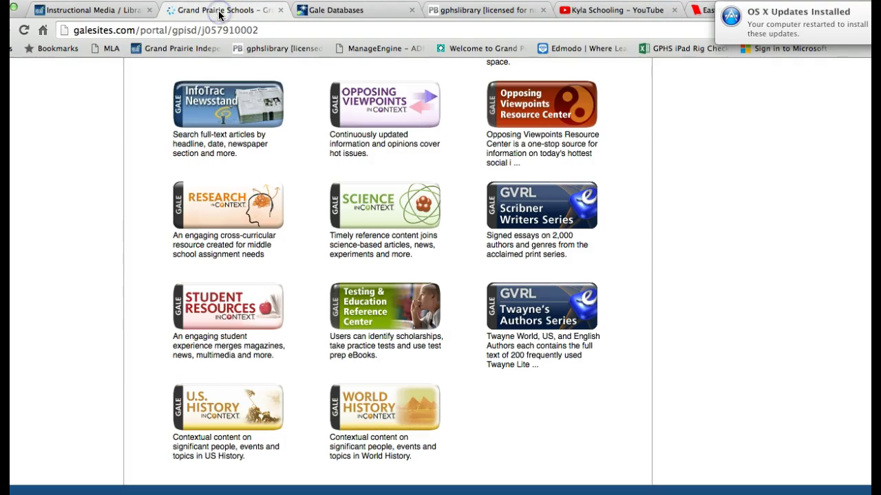
{"action": "left_click", "coordinate": [96, 15]}
{"action": "scroll", "coordinate": [378, 248], "scroll_direction": "up", "scroll_amount": 5}
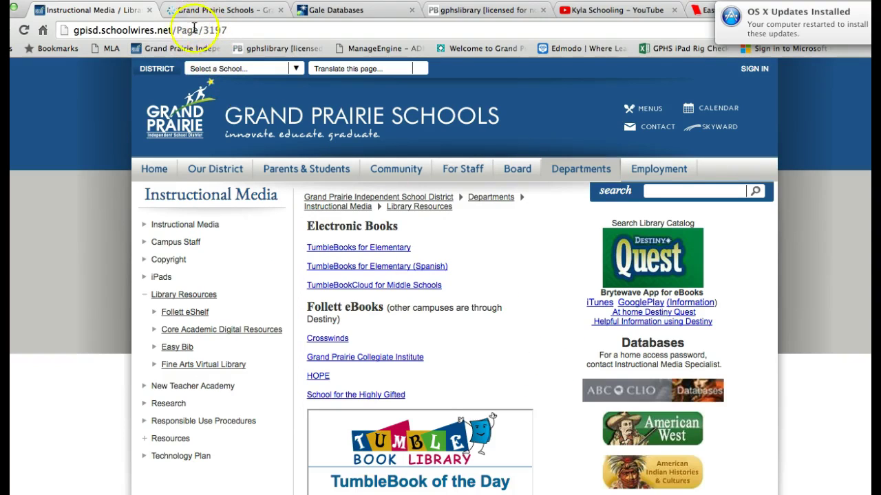
{"action": "right_click", "coordinate": [153, 28]}
{"action": "left_click", "coordinate": [172, 47]}
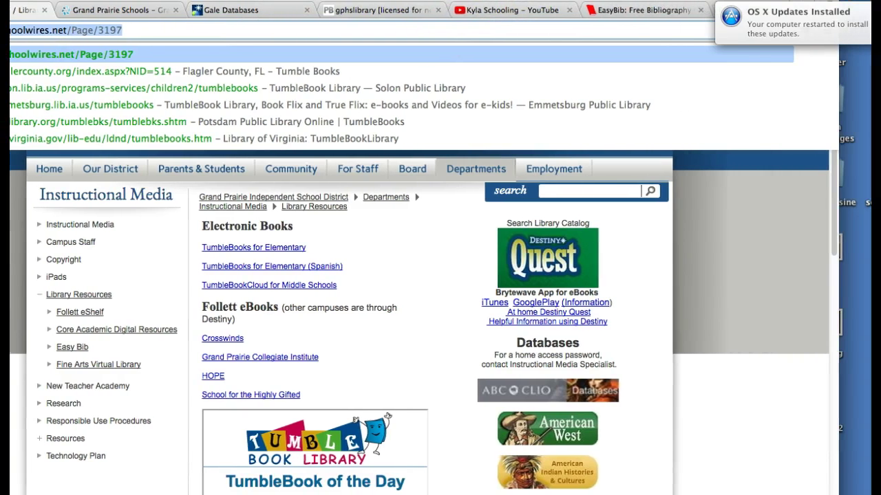
Step: Paste the Library Resources URL into EasyBib's website search and review the detected titles and access date
{"action": "left_click", "coordinate": [641, 12]}
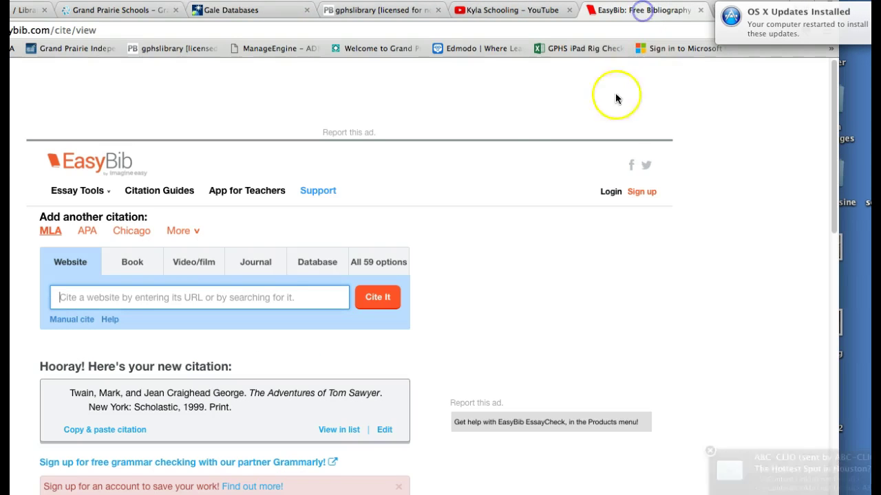
{"action": "right_click", "coordinate": [99, 297]}
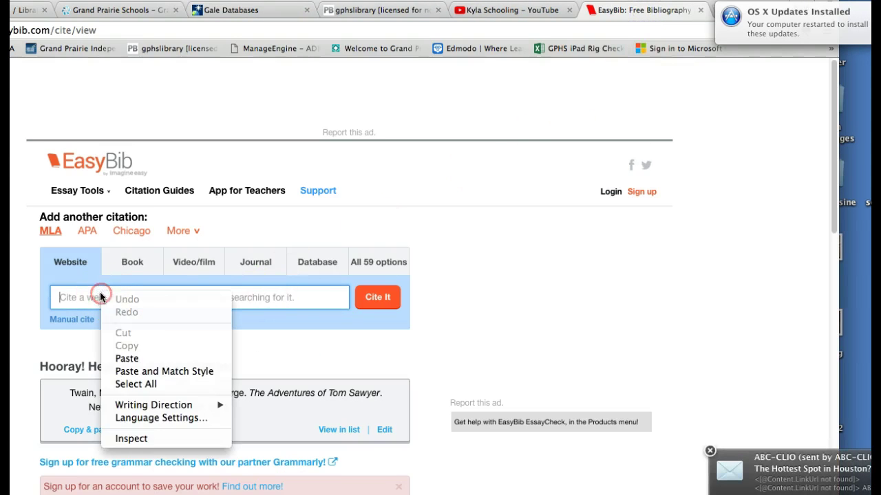
{"action": "left_click", "coordinate": [121, 358]}
{"action": "left_click", "coordinate": [377, 297]}
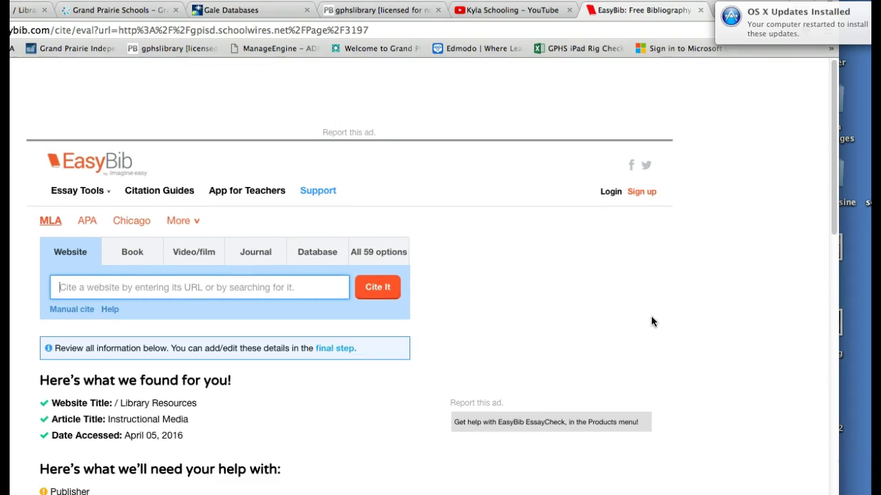
{"action": "scroll", "coordinate": [650, 322], "scroll_direction": "down", "scroll_amount": 2}
{"action": "scroll", "coordinate": [651, 322], "scroll_direction": "down", "scroll_amount": 2}
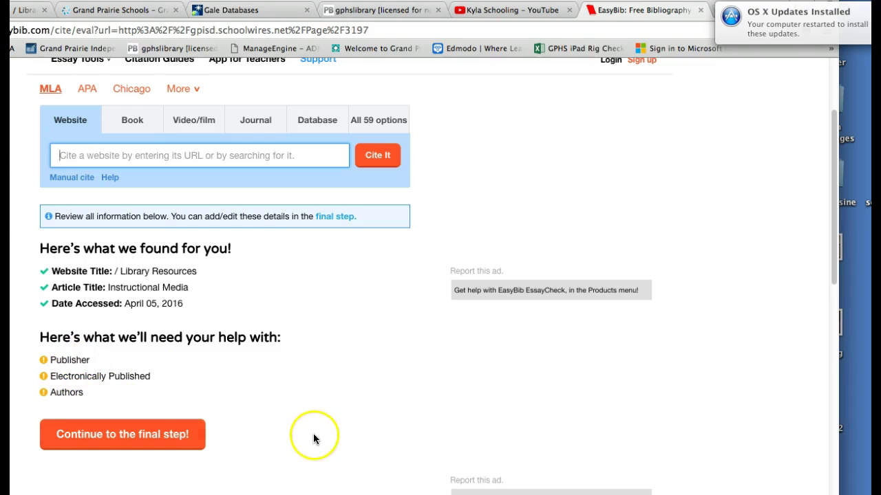
{"action": "scroll", "coordinate": [315, 427], "scroll_direction": "down", "scroll_amount": 1}
Step: Enter the author's first and last name in the website citation details
{"action": "left_click", "coordinate": [94, 417]}
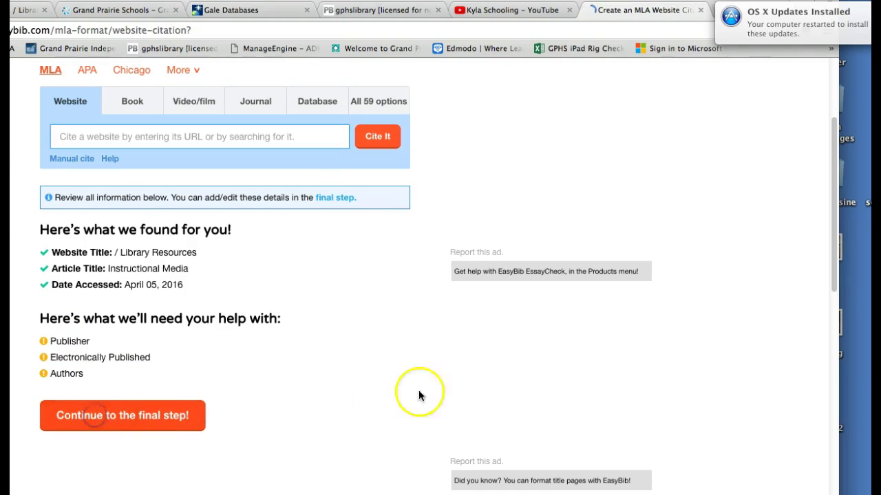
{"action": "scroll", "coordinate": [524, 277], "scroll_direction": "down", "scroll_amount": 2}
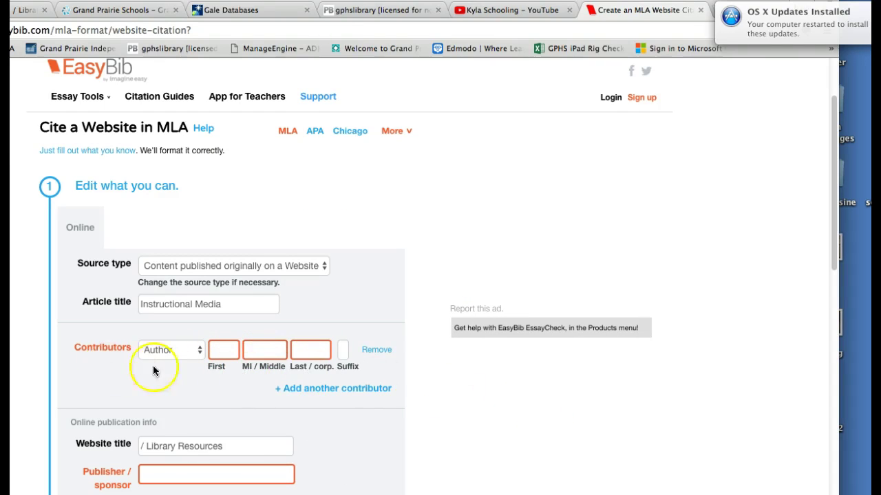
{"action": "left_click", "coordinate": [218, 350]}
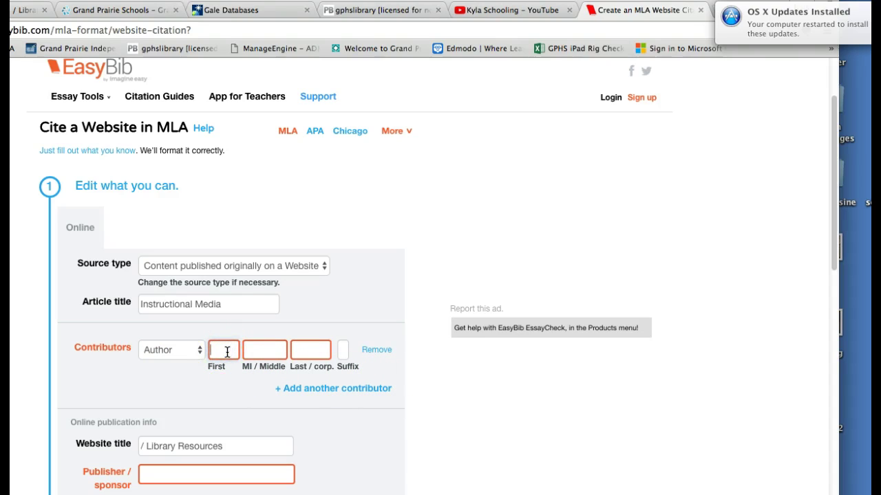
{"action": "type", "text": "Kyla"}
{"action": "key", "text": "Tab"}
{"action": "key", "text": "Tab"}
{"action": "type", "text": "Sch"}
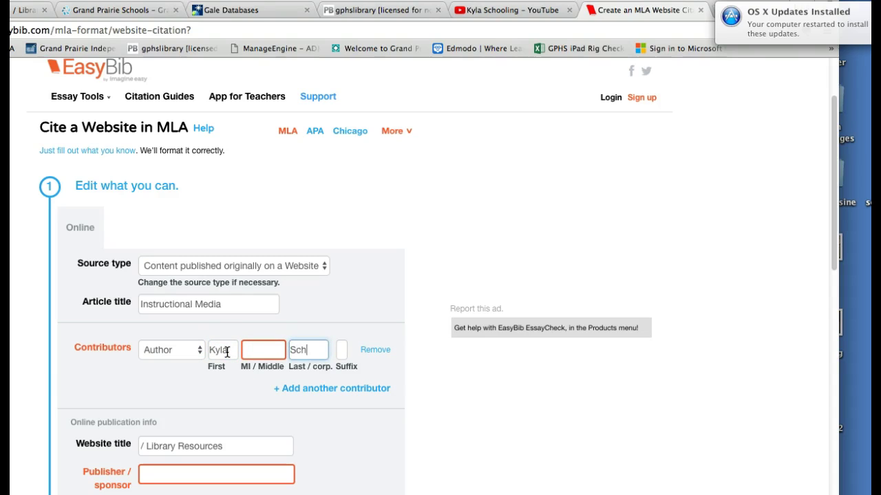
{"action": "type", "text": "ooling"}
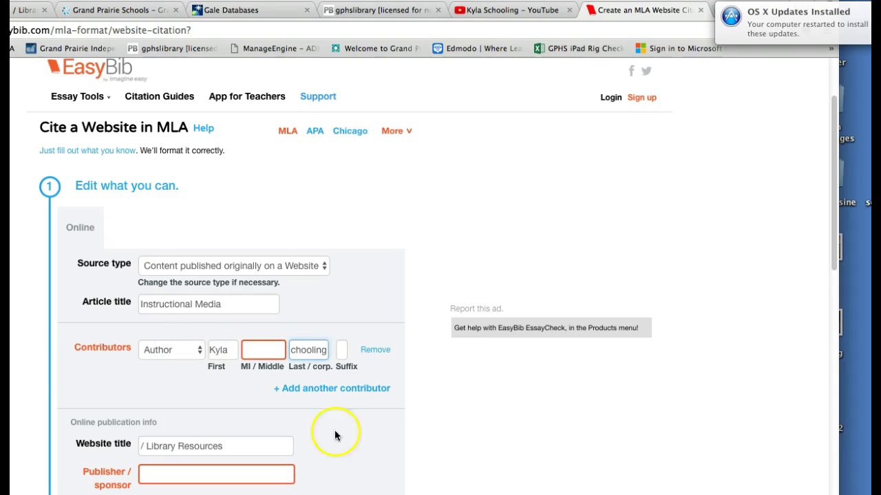
Step: Fill in GPISD Library as the publisher of the webpage
{"action": "scroll", "coordinate": [358, 438], "scroll_direction": "down", "scroll_amount": 2}
{"action": "scroll", "coordinate": [358, 439], "scroll_direction": "down", "scroll_amount": 1}
{"action": "left_click", "coordinate": [156, 414]}
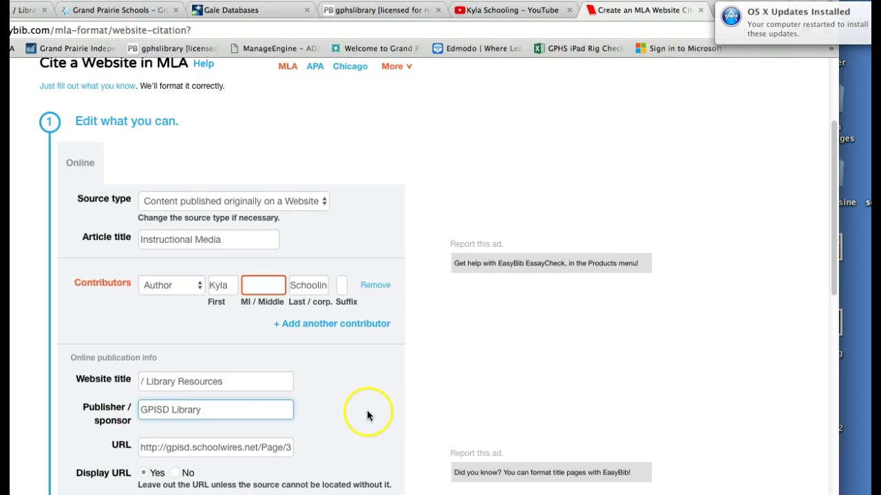
{"action": "scroll", "coordinate": [366, 410], "scroll_direction": "down", "scroll_amount": 5}
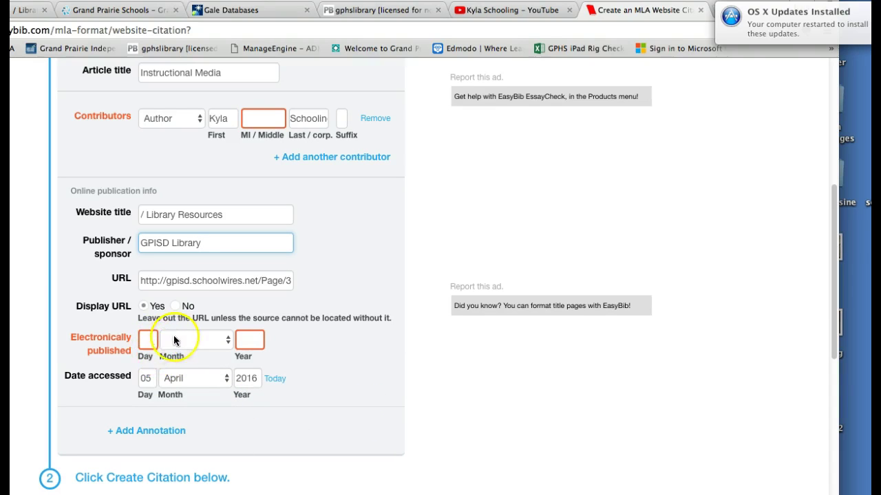
{"action": "scroll", "coordinate": [399, 433], "scroll_direction": "down", "scroll_amount": 2}
Step: Create the Instructional Media website citation and confirm it appears alongside Tom Sawyer in Your Citations
{"action": "left_click", "coordinate": [211, 444]}
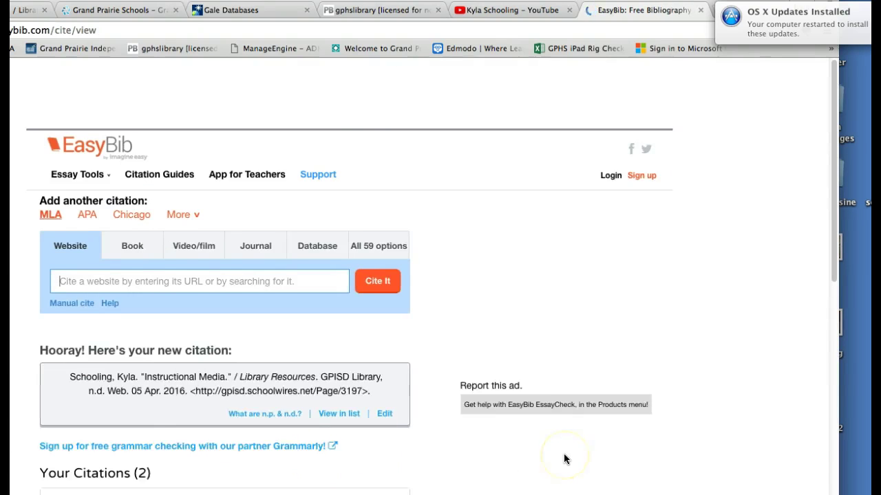
{"action": "mouse_move", "coordinate": [213, 403]}
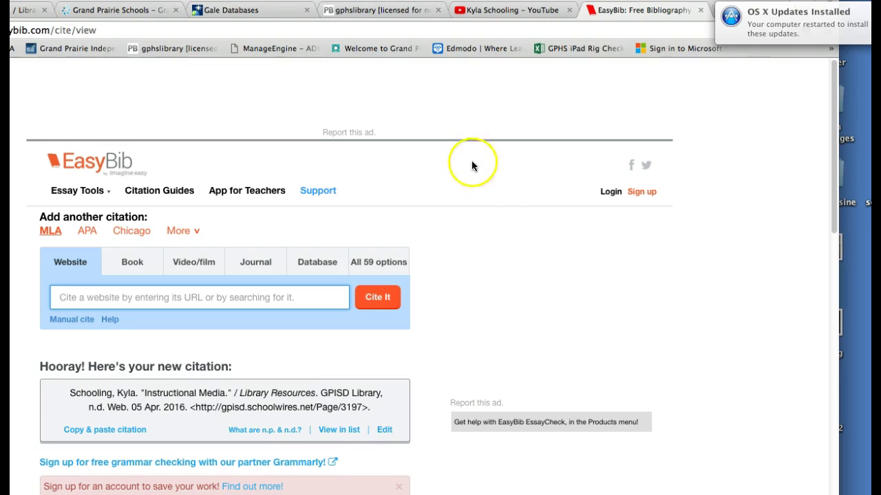
{"action": "scroll", "coordinate": [504, 275], "scroll_direction": "down", "scroll_amount": 4}
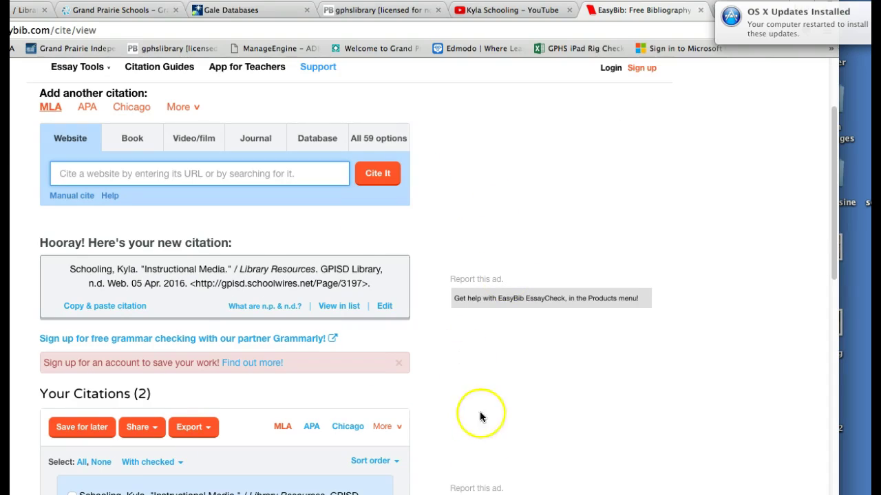
{"action": "scroll", "coordinate": [532, 402], "scroll_direction": "down", "scroll_amount": 2}
{"action": "scroll", "coordinate": [532, 399], "scroll_direction": "down", "scroll_amount": 7}
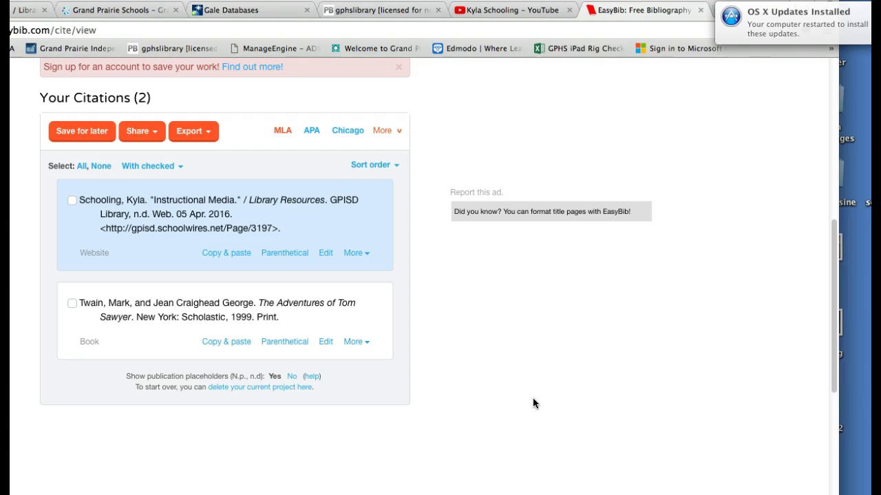
{"action": "scroll", "coordinate": [534, 399], "scroll_direction": "down", "scroll_amount": 2}
{"action": "scroll", "coordinate": [533, 399], "scroll_direction": "up", "scroll_amount": 4}
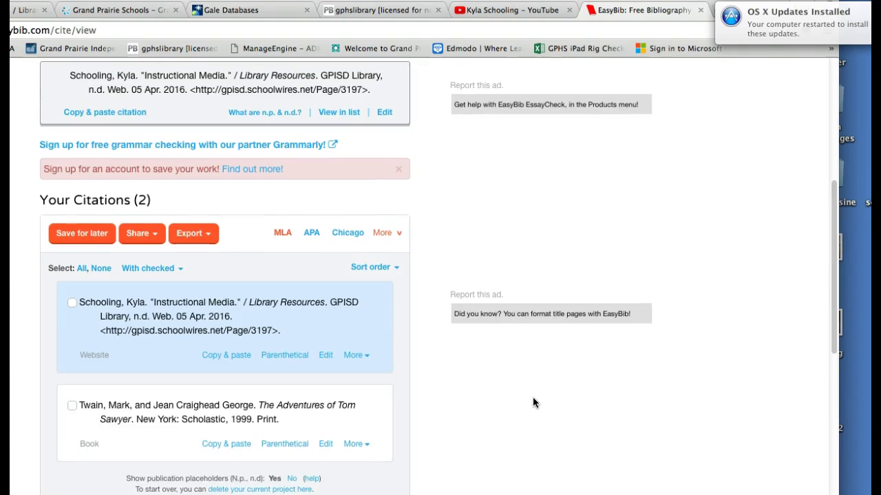